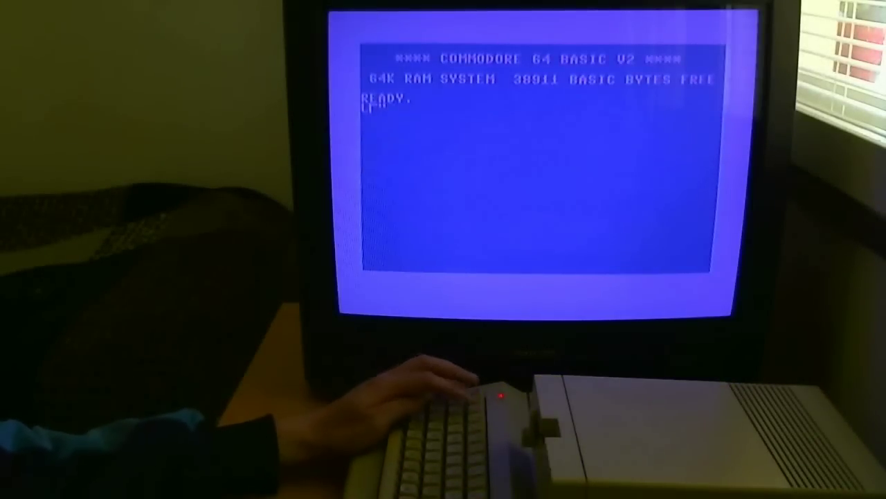
pyautogui.write('HIO*')
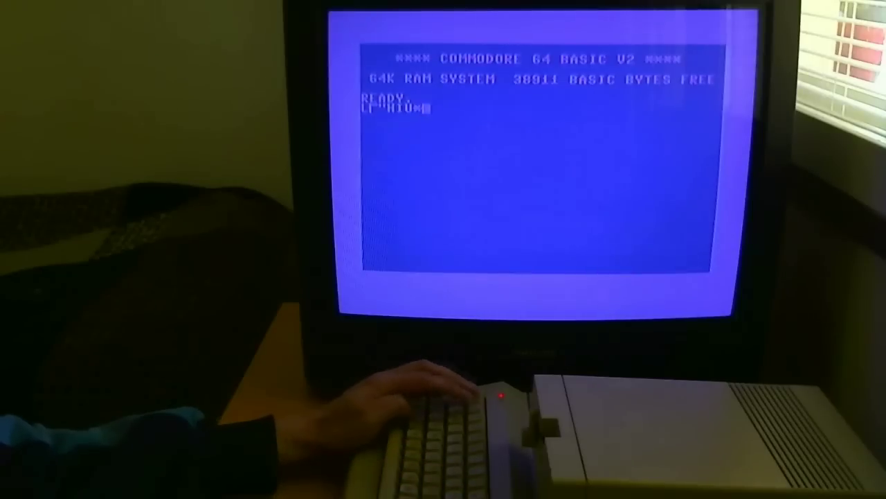
pyautogui.write('",8,1')
# Run LOAD "HIU*",8,1 to load Psi Warrior from disk and reach its title screen
pyautogui.press('Return')
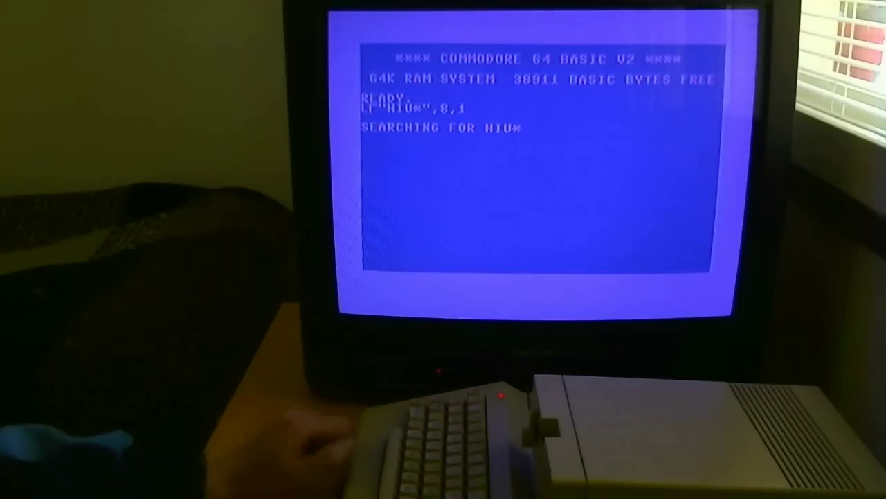